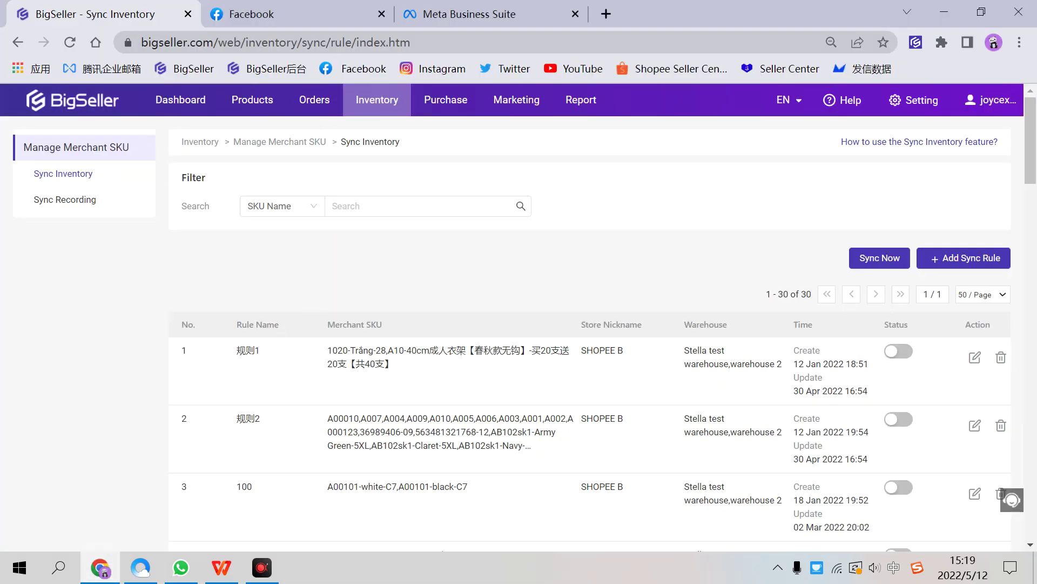
# Open the Inventory > Merchant SKU list and reveal the Add Merchant SKU options
pyautogui.moveTo(386, 111)
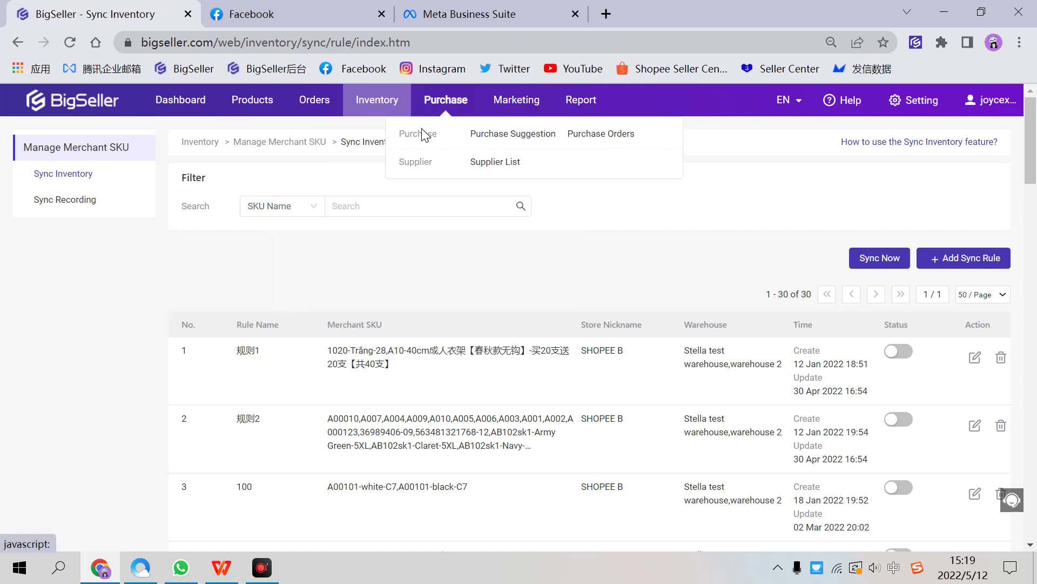
pyautogui.click(409, 137)
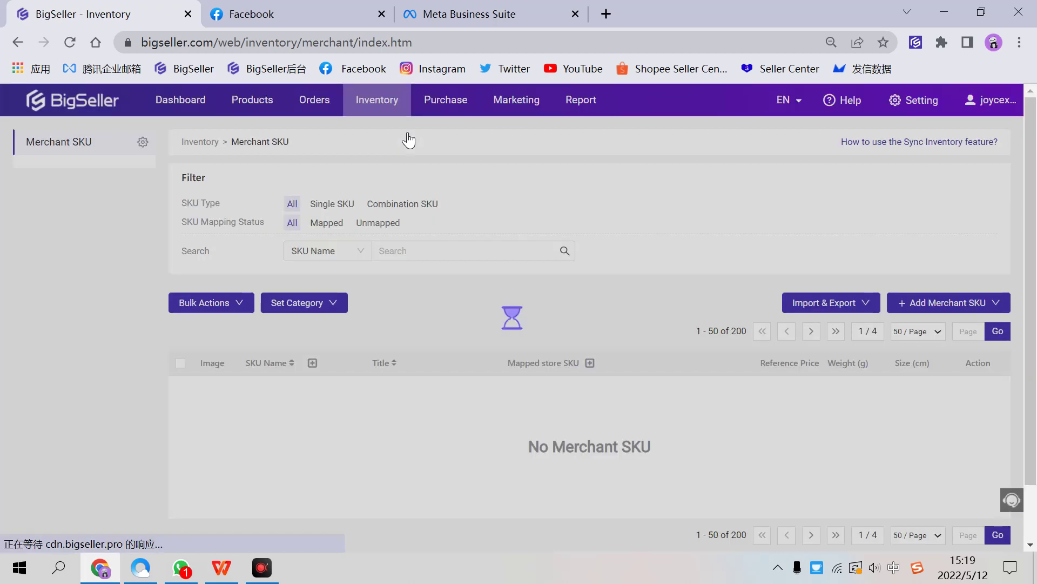
pyautogui.moveTo(933, 313)
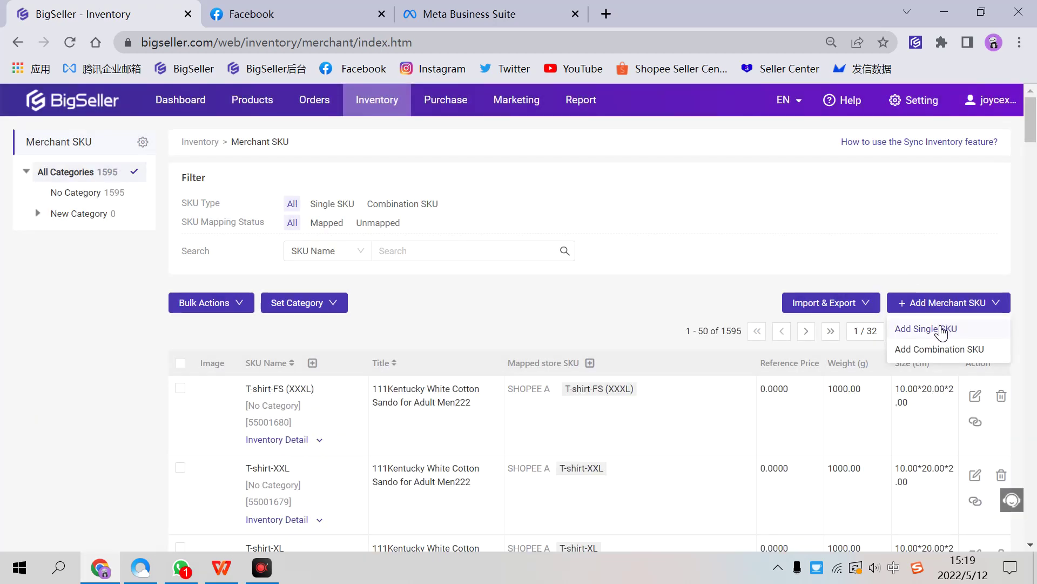
# Start a single Merchant SKU with SKU Name 111 and Title 111aa
pyautogui.click(935, 328)
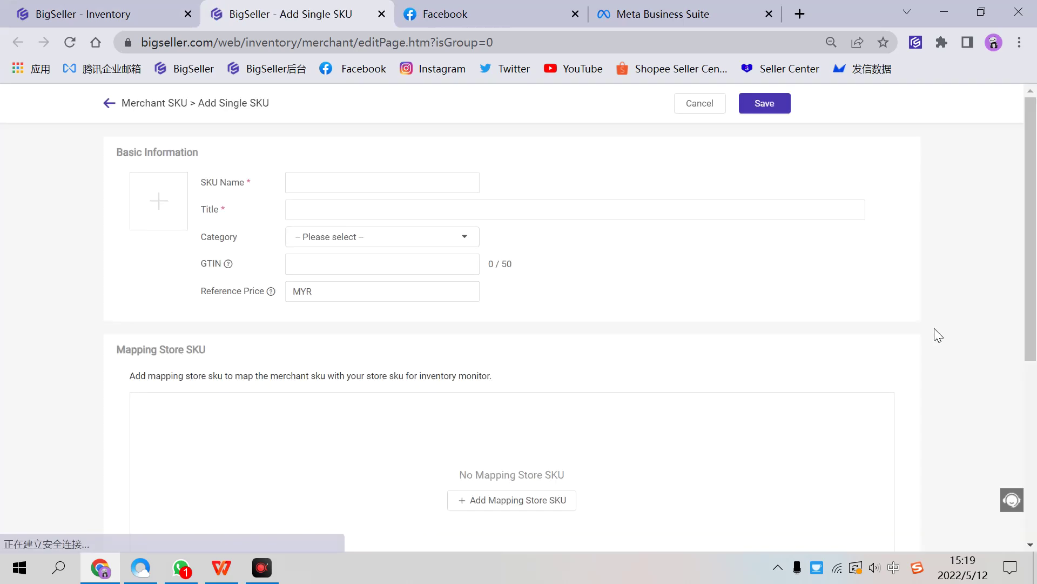
pyautogui.click(366, 185)
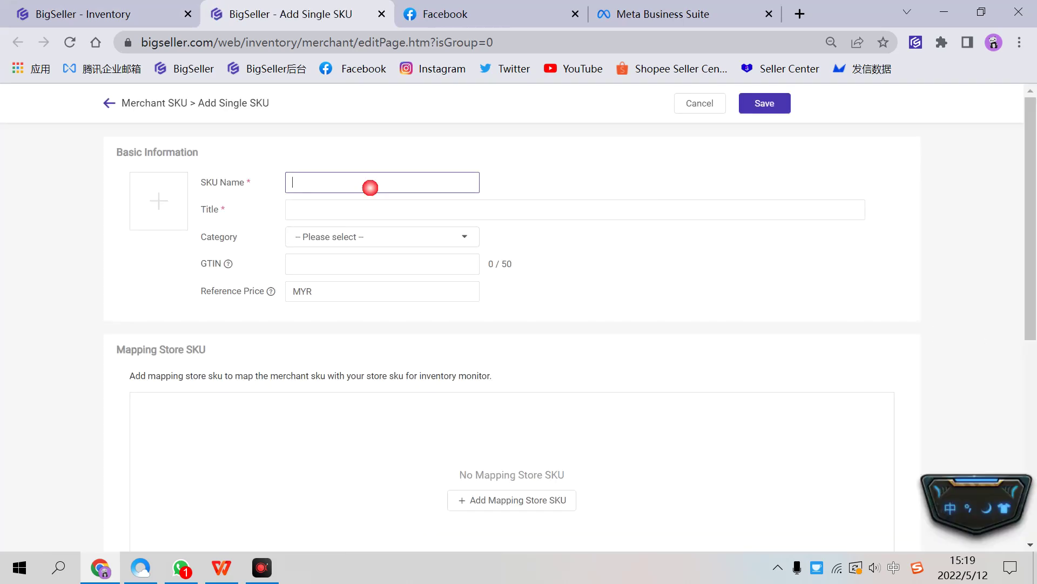
pyautogui.write('111')
pyautogui.click(366, 205)
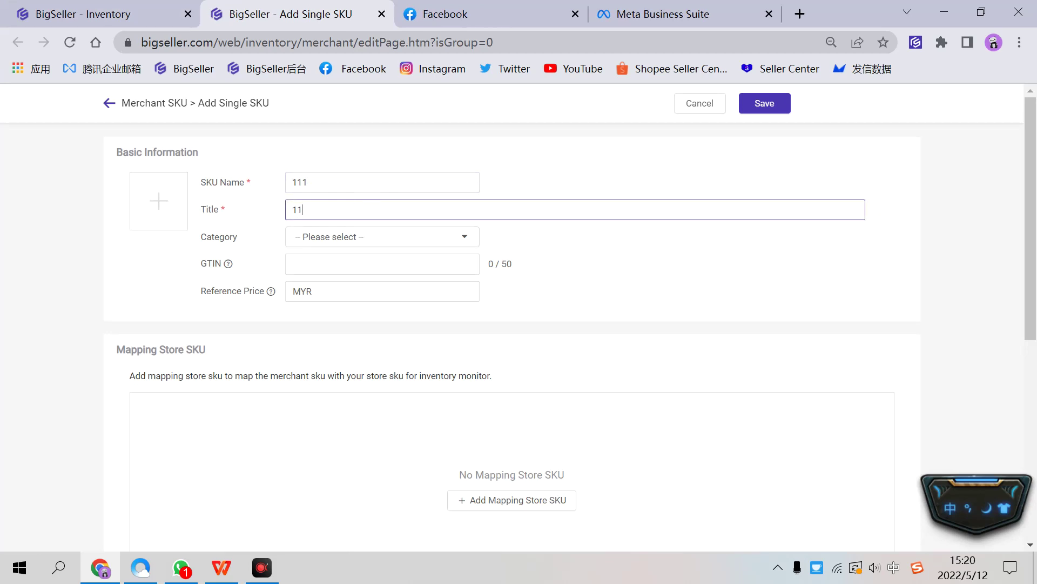
pyautogui.write('111aa')
pyautogui.press('shift')
# Leave the category, reference price and product image empty
pyautogui.click(336, 239)
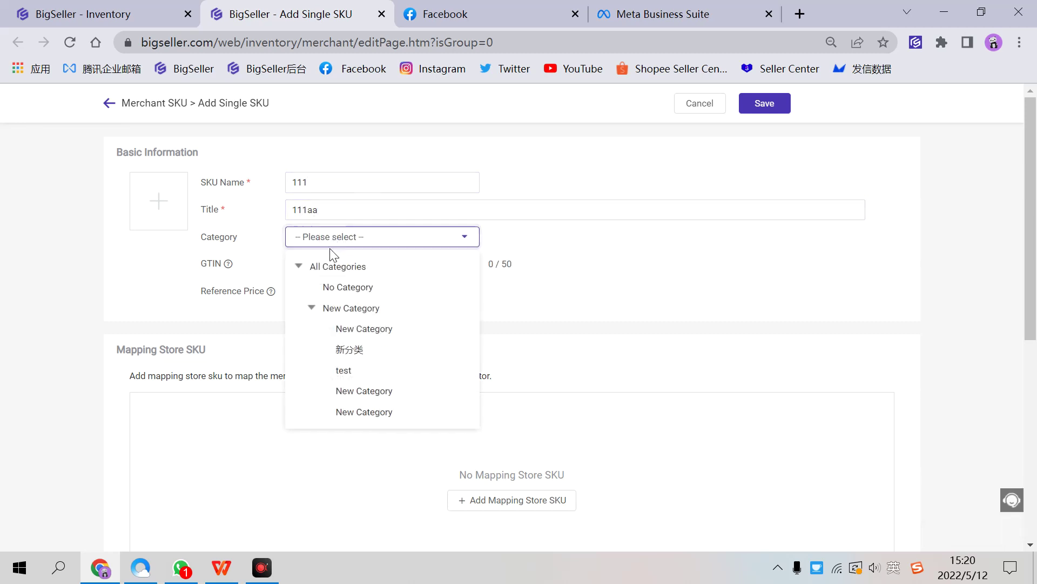
pyautogui.click(392, 276)
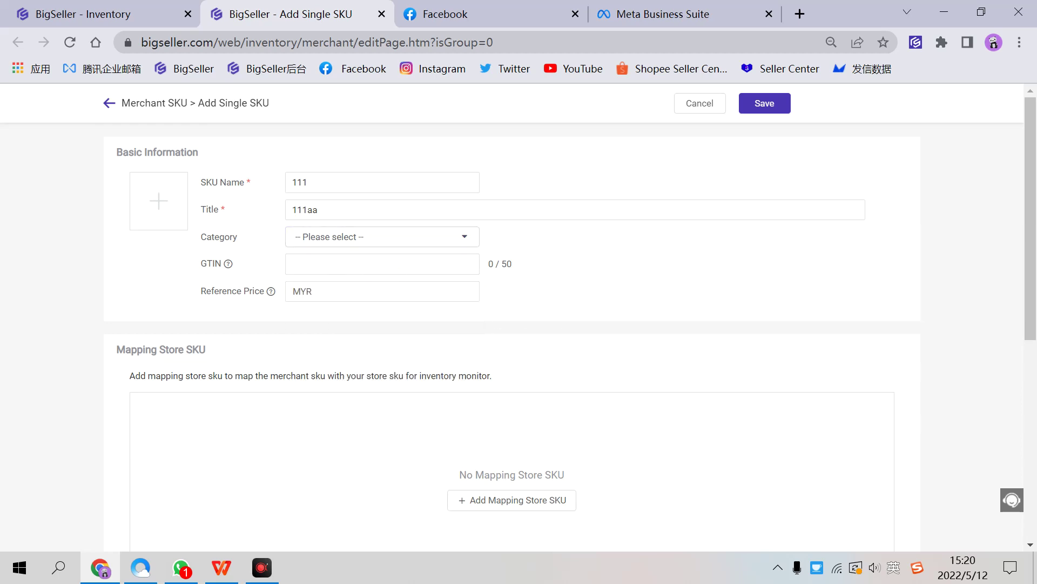
pyautogui.click(389, 291)
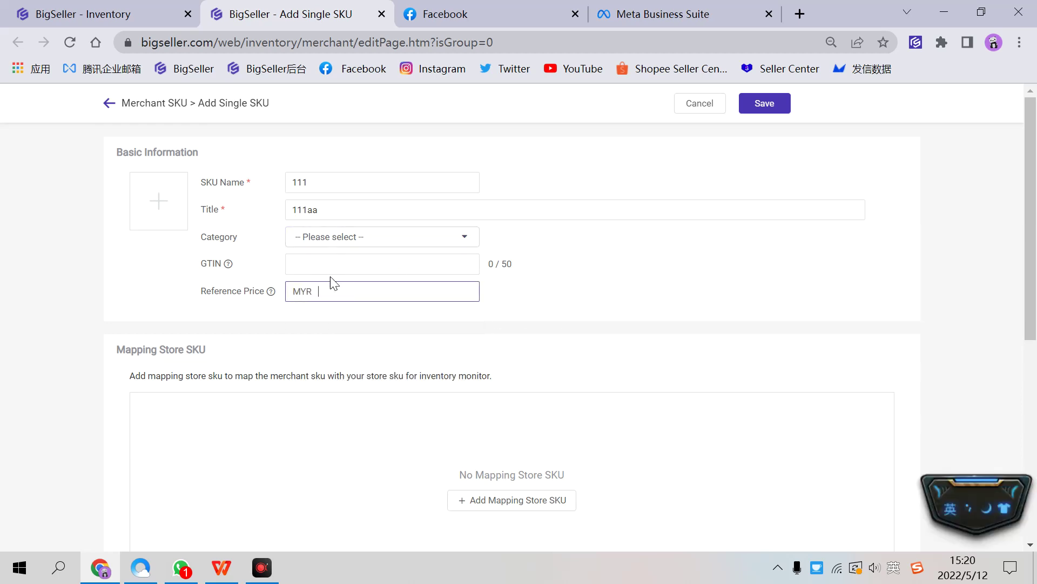
pyautogui.click(193, 209)
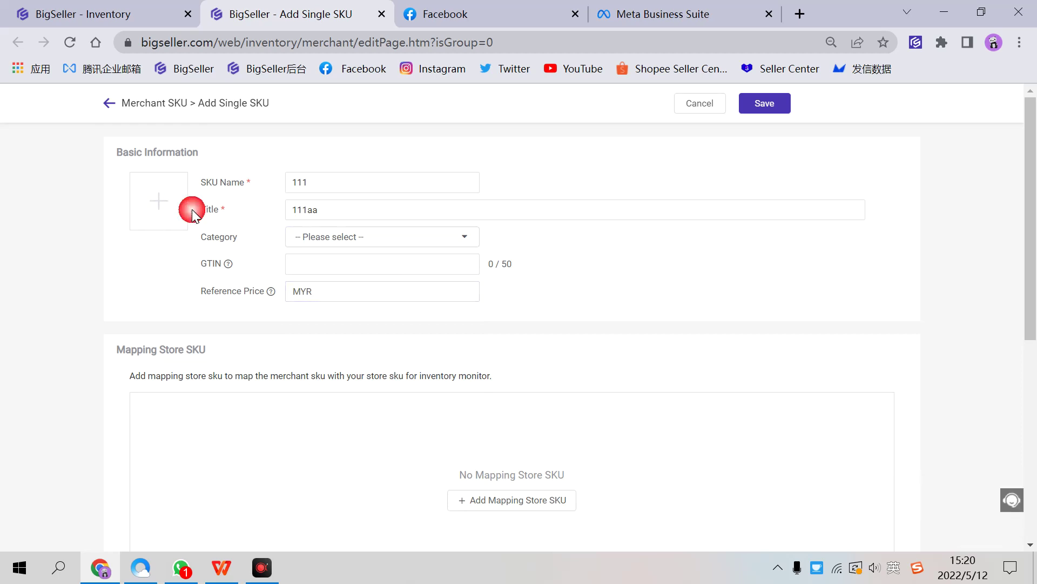
pyautogui.click(159, 210)
pyautogui.click(496, 172)
pyautogui.scroll(-1, 360, 269)
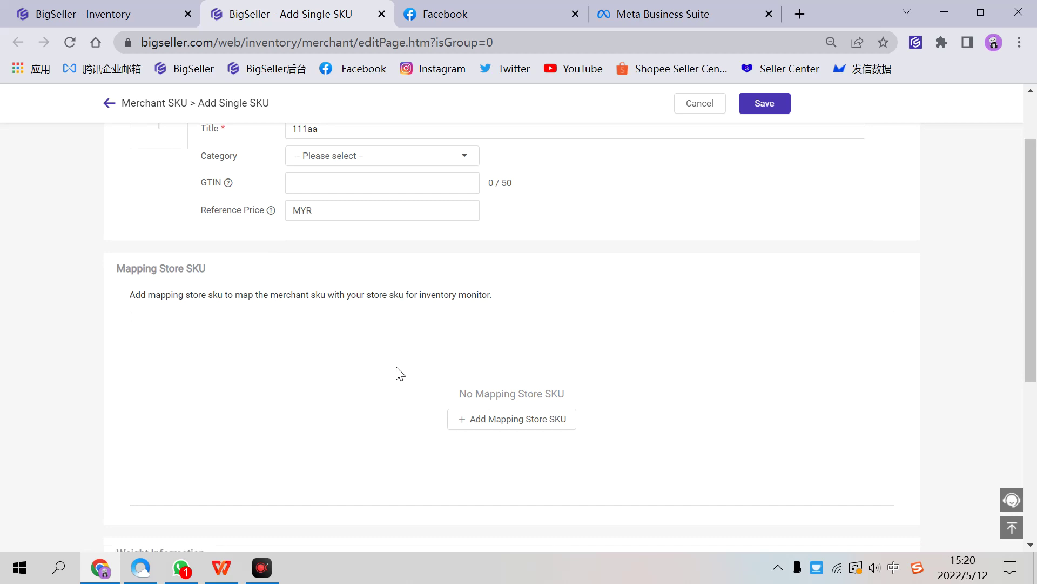
pyautogui.click(488, 412)
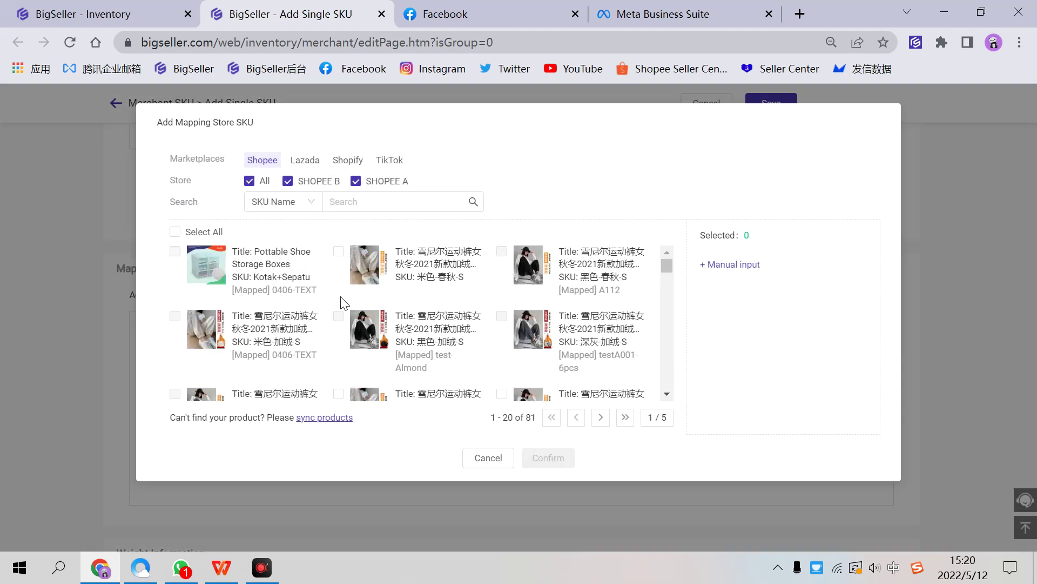
pyautogui.click(338, 252)
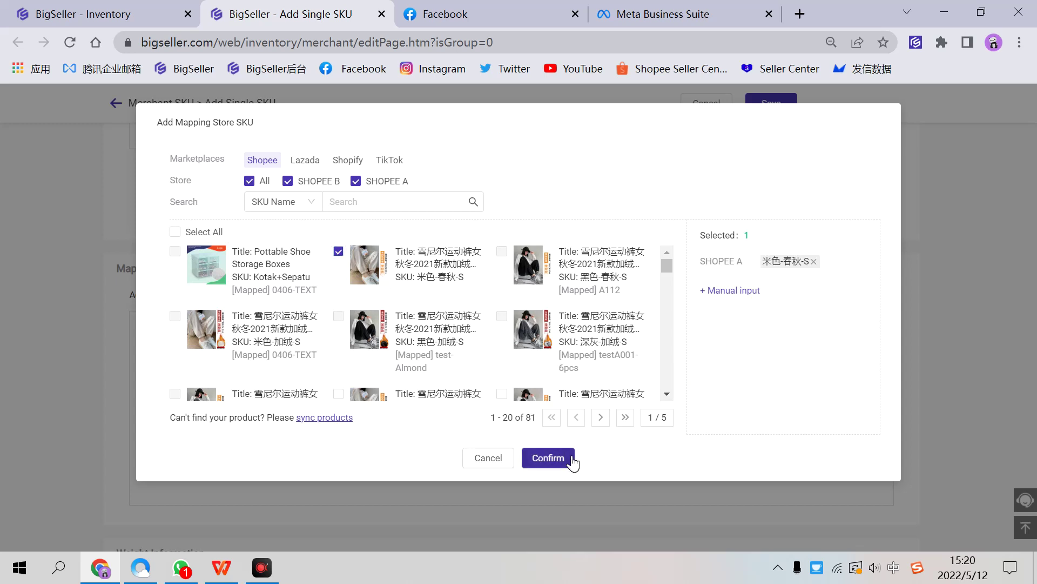
pyautogui.click(530, 458)
pyautogui.scroll(-6, 411, 329)
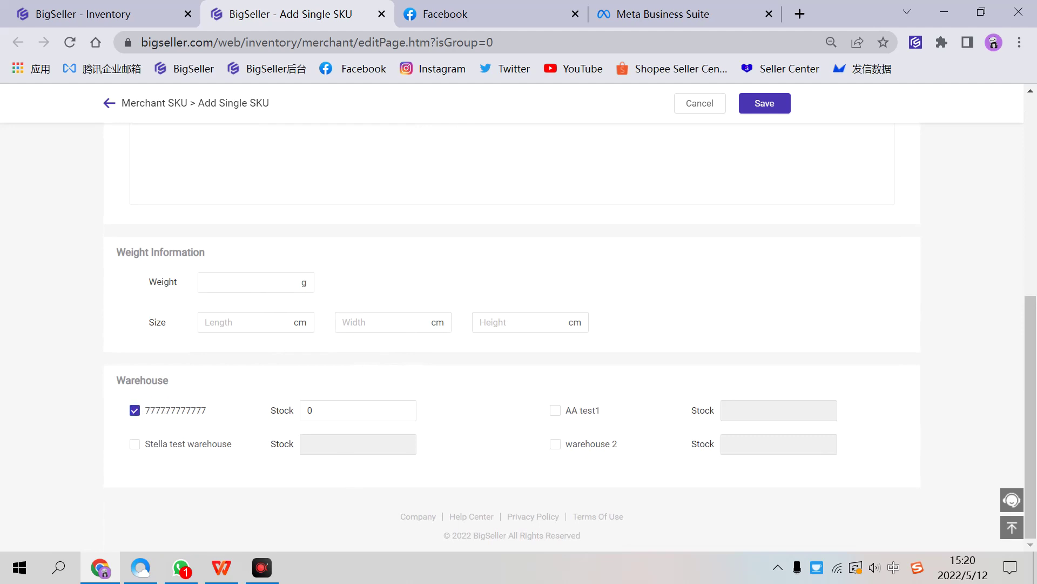
pyautogui.click(180, 410)
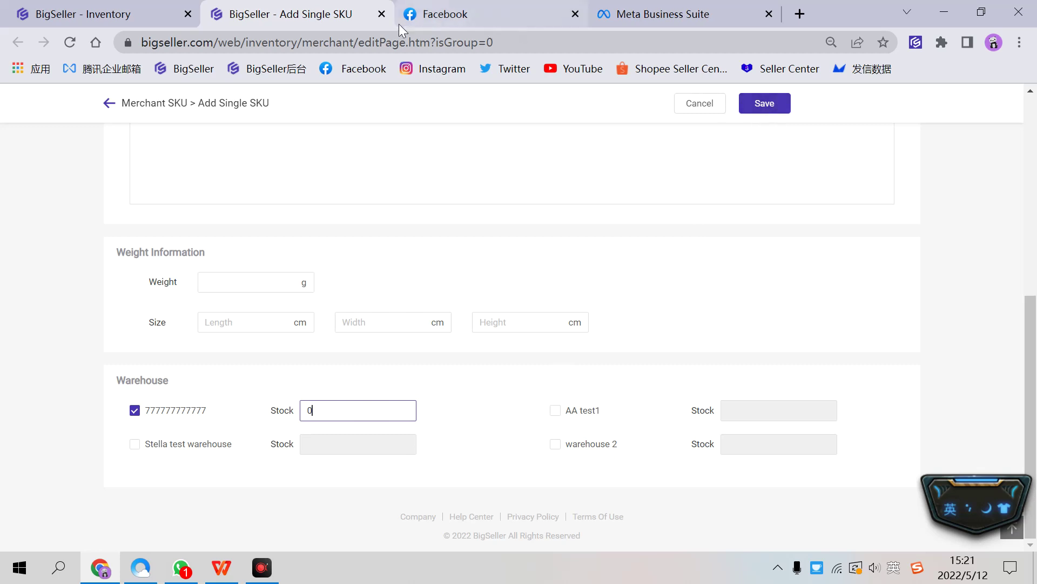
# Return to the Merchant SKU list and open the Create Merchant SKU import dialog
pyautogui.click(380, 15)
pyautogui.click(838, 306)
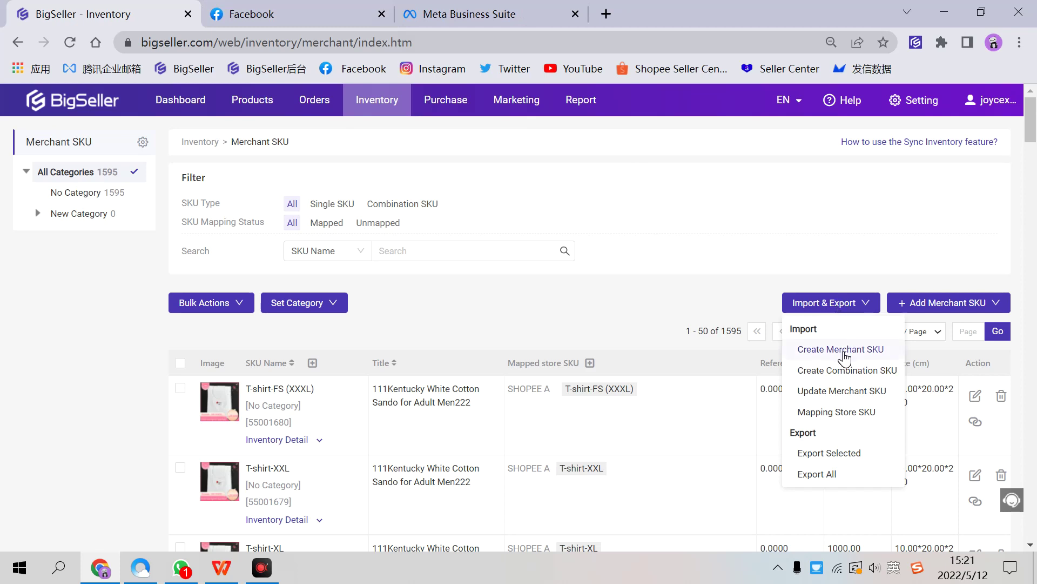
pyautogui.click(842, 350)
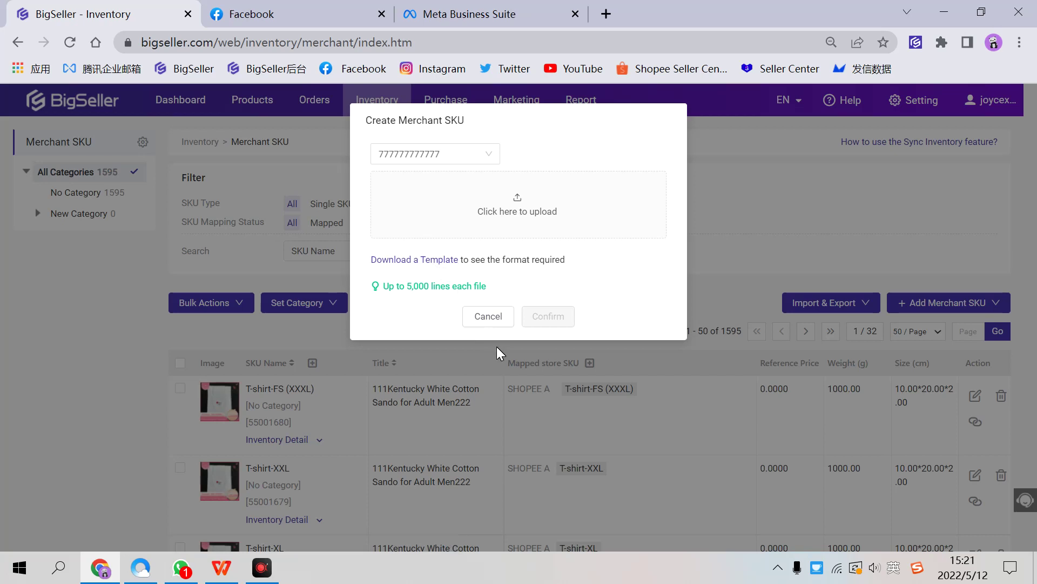
pyautogui.click(497, 320)
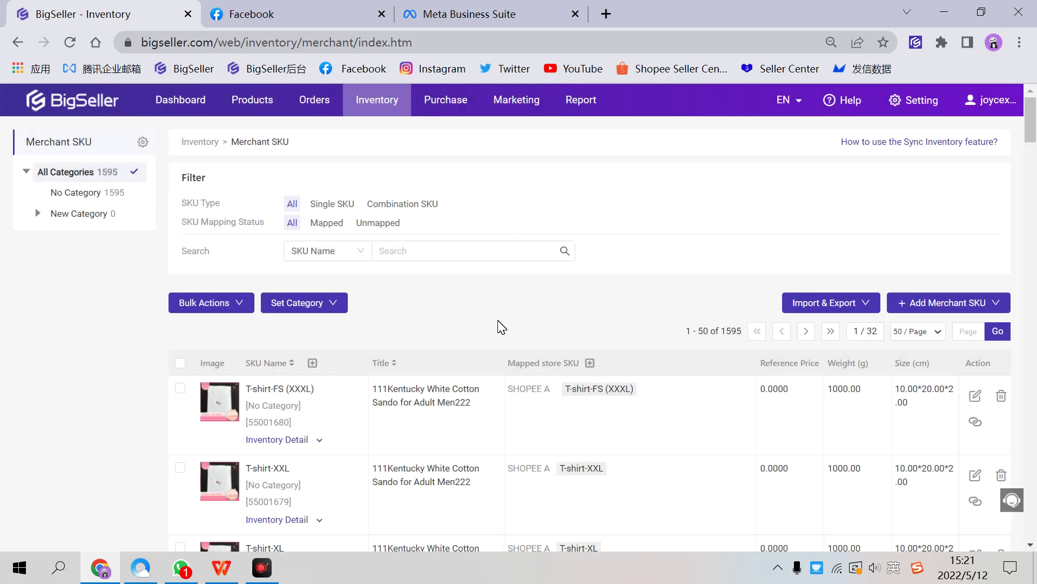
# Go to the Shopee product listings and look over the Merchant SKU generation options
pyautogui.moveTo(252, 103)
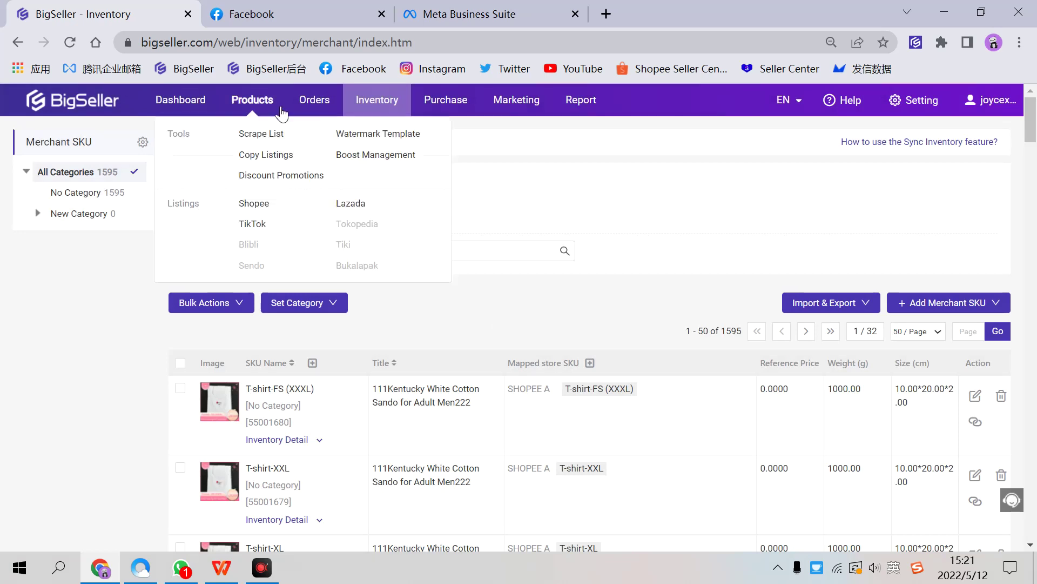
pyautogui.click(261, 205)
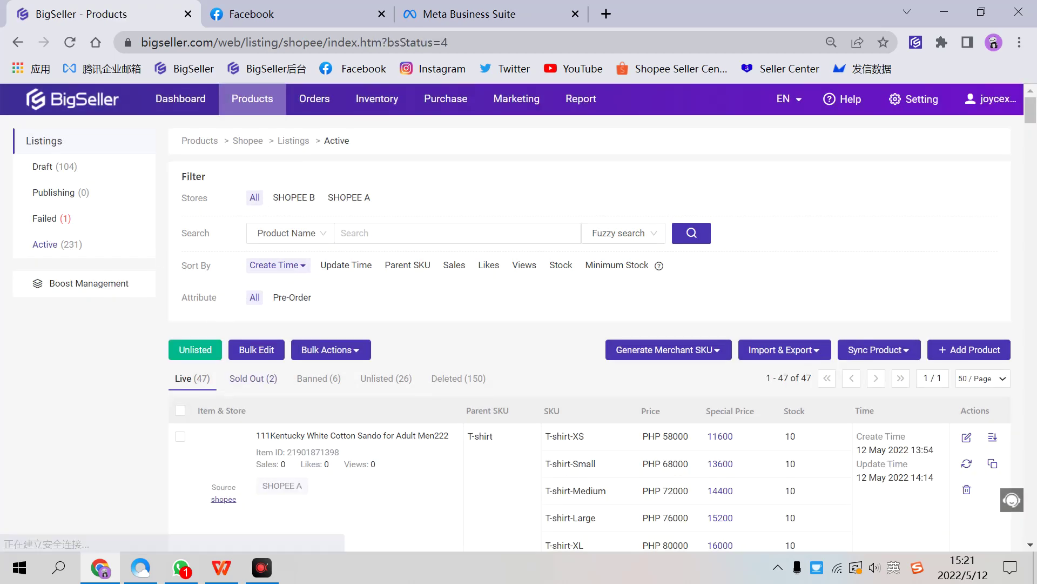
pyautogui.scroll(-1, 183, 339)
pyautogui.click(180, 330)
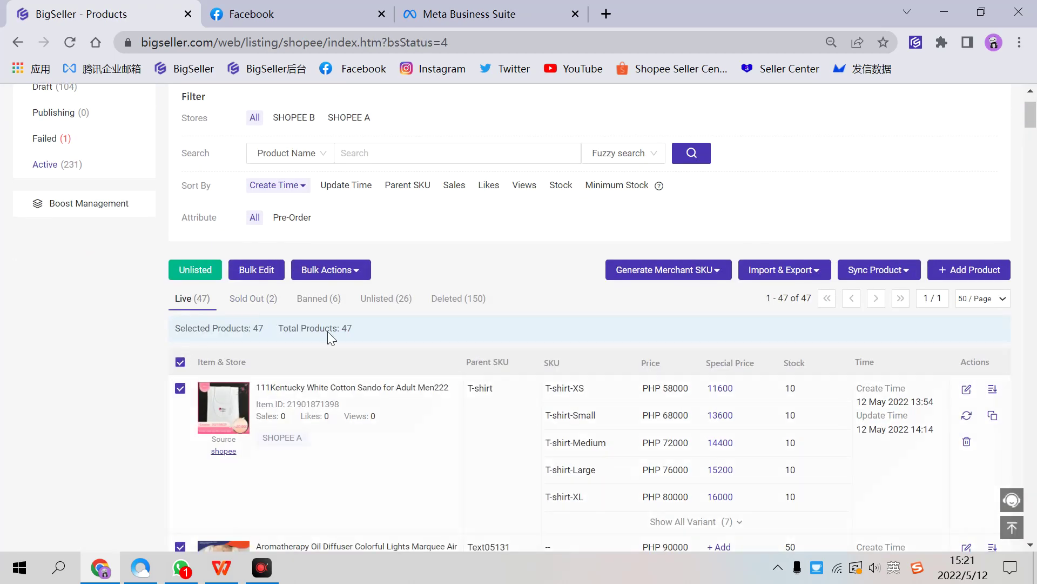
pyautogui.click(706, 271)
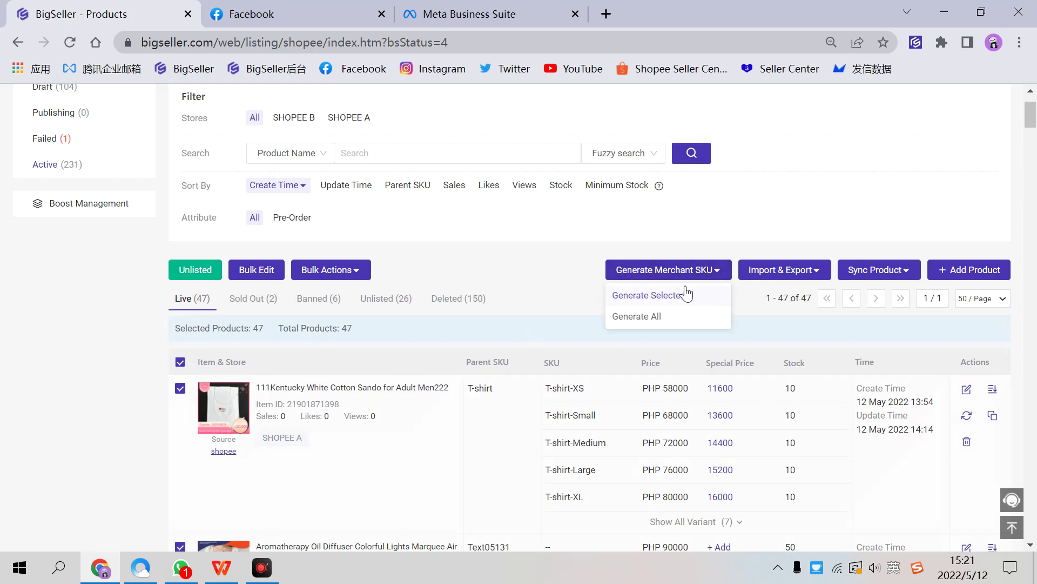
pyautogui.click(671, 297)
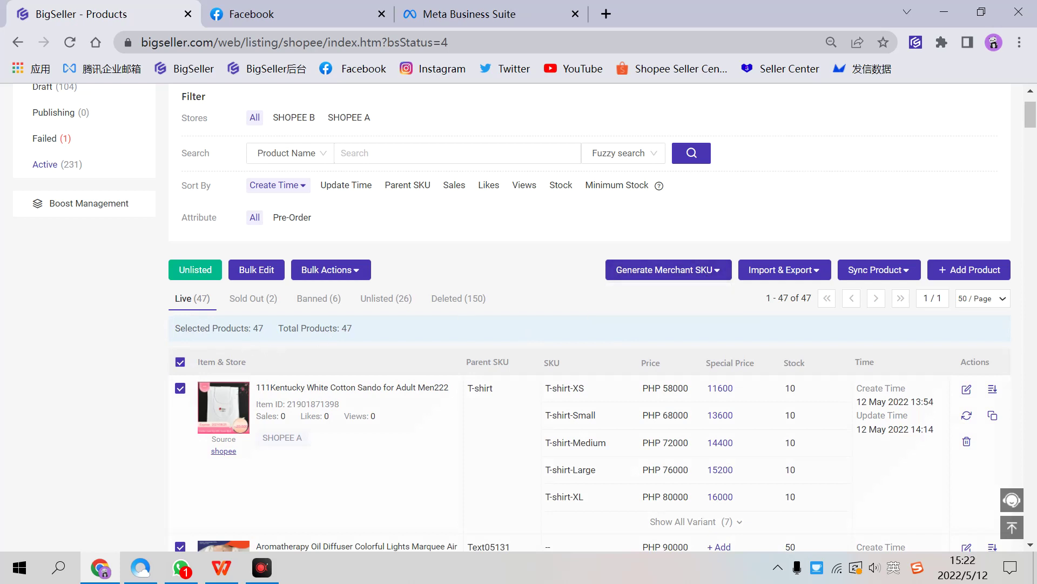
pyautogui.click(181, 362)
pyautogui.click(648, 270)
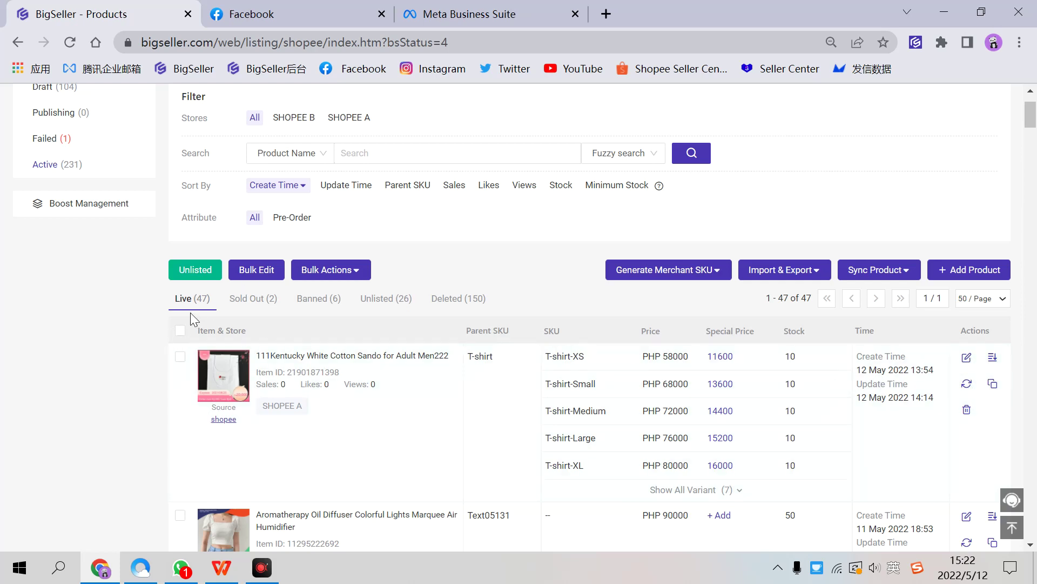
# Generate Merchant SKUs for all 47 selected listings: 42 created, 5 failed for lacking SKUs
pyautogui.click(245, 292)
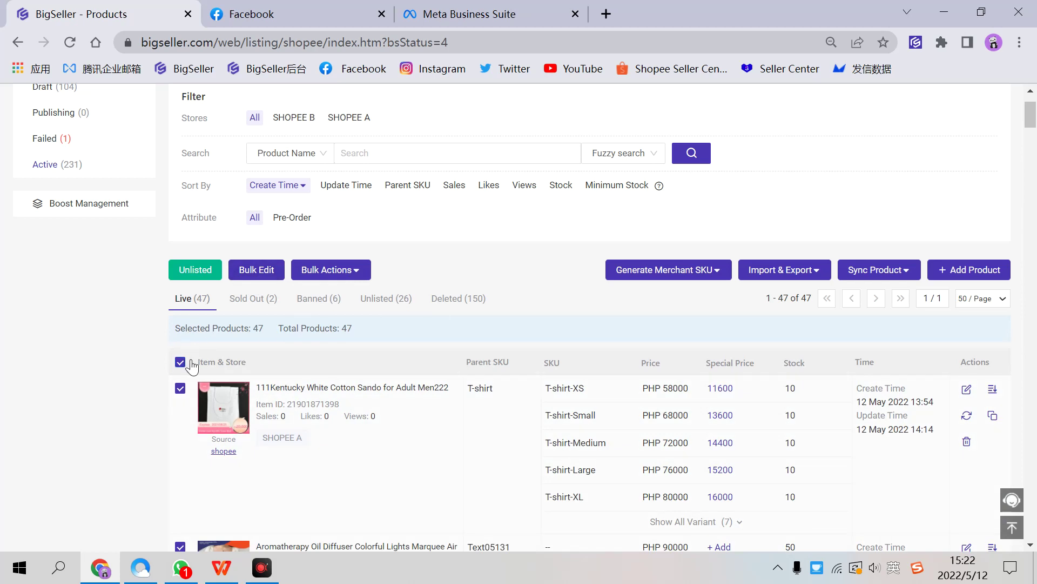
pyautogui.click(648, 271)
pyautogui.click(663, 294)
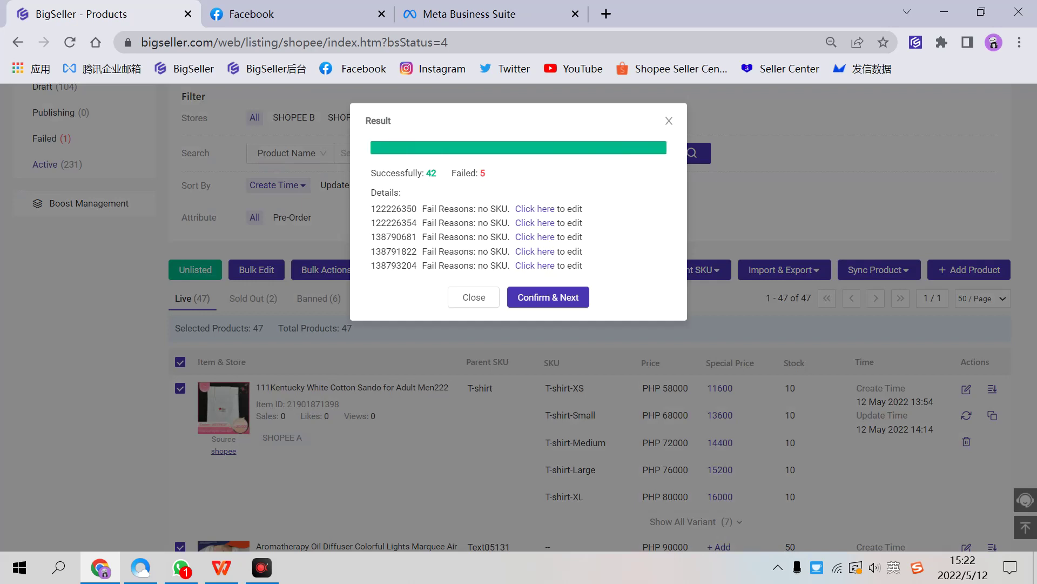
pyautogui.click(482, 300)
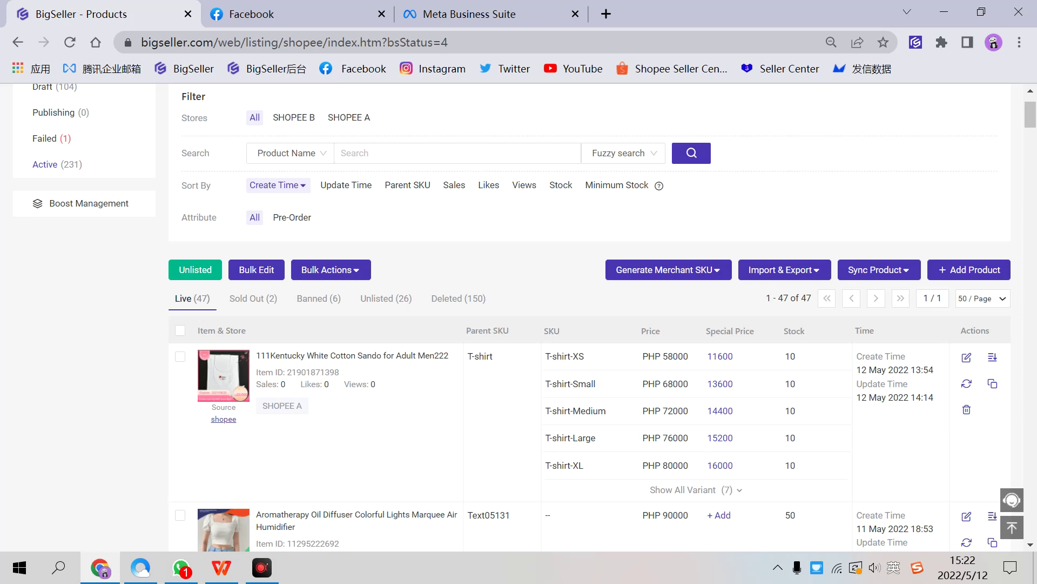
pyautogui.scroll(2, 921, 204)
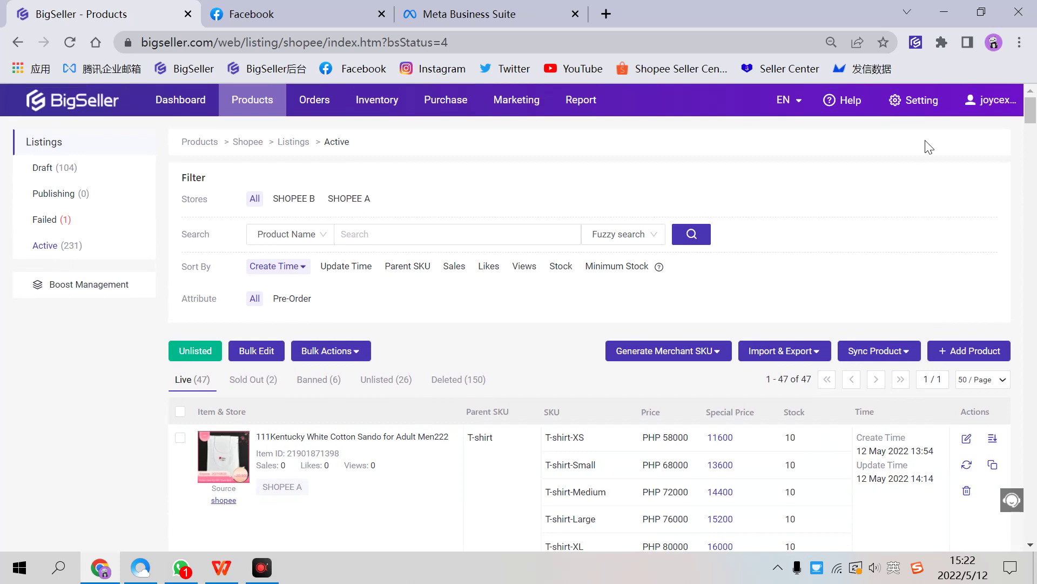
# Open Inventory Settings and highlight the Create Merchant SKU automatically description
pyautogui.click(935, 103)
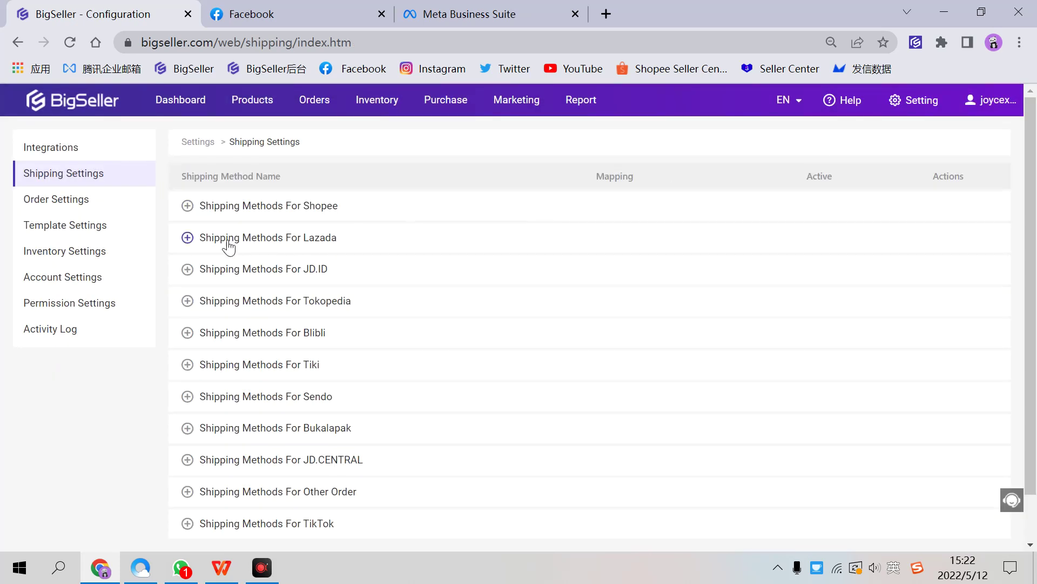
pyautogui.click(67, 253)
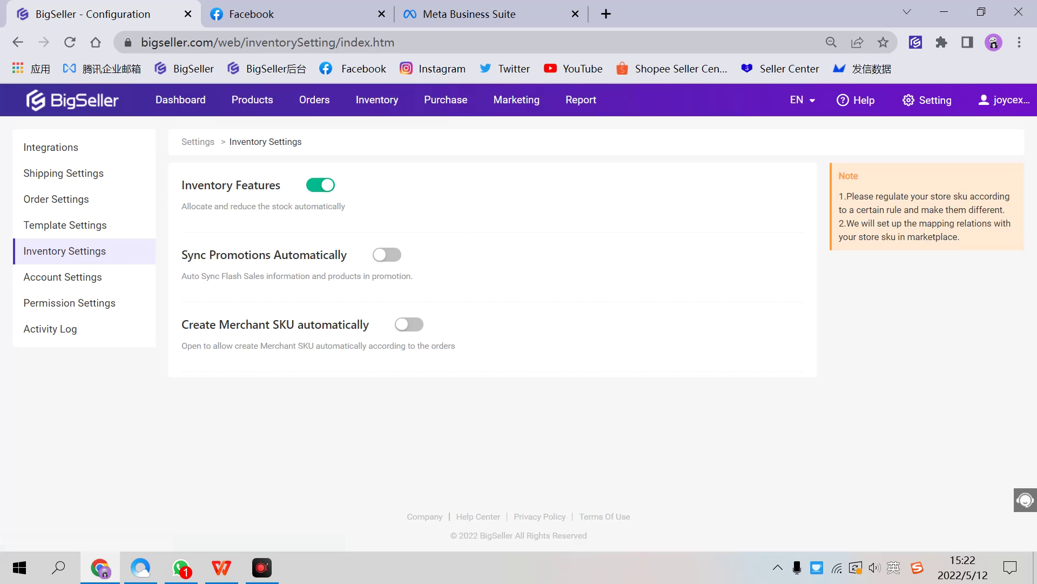
pyautogui.moveTo(182, 345); pyautogui.dragTo(438, 345)
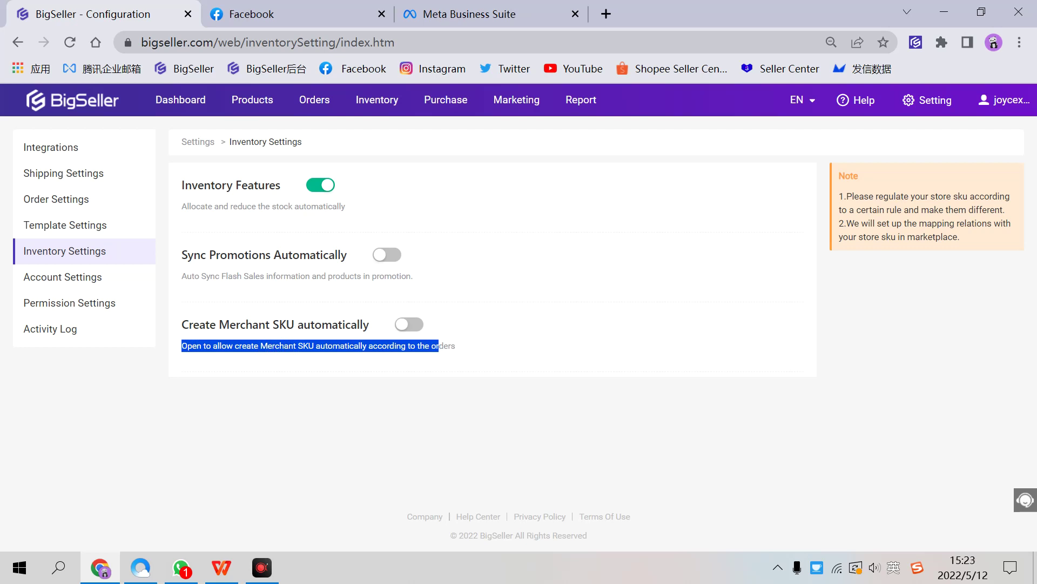
pyautogui.moveTo(443, 345); pyautogui.dragTo(457, 345)
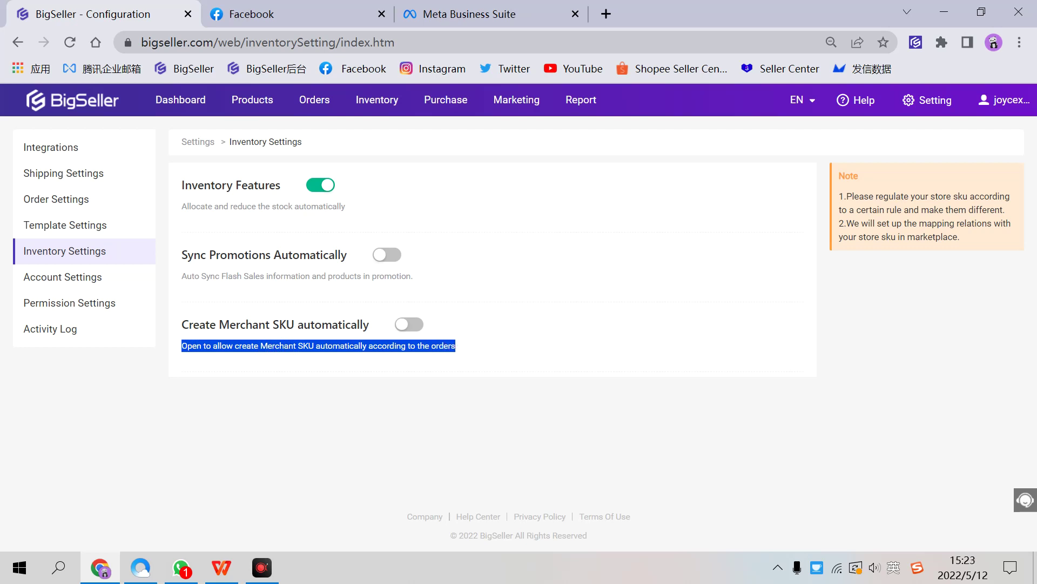